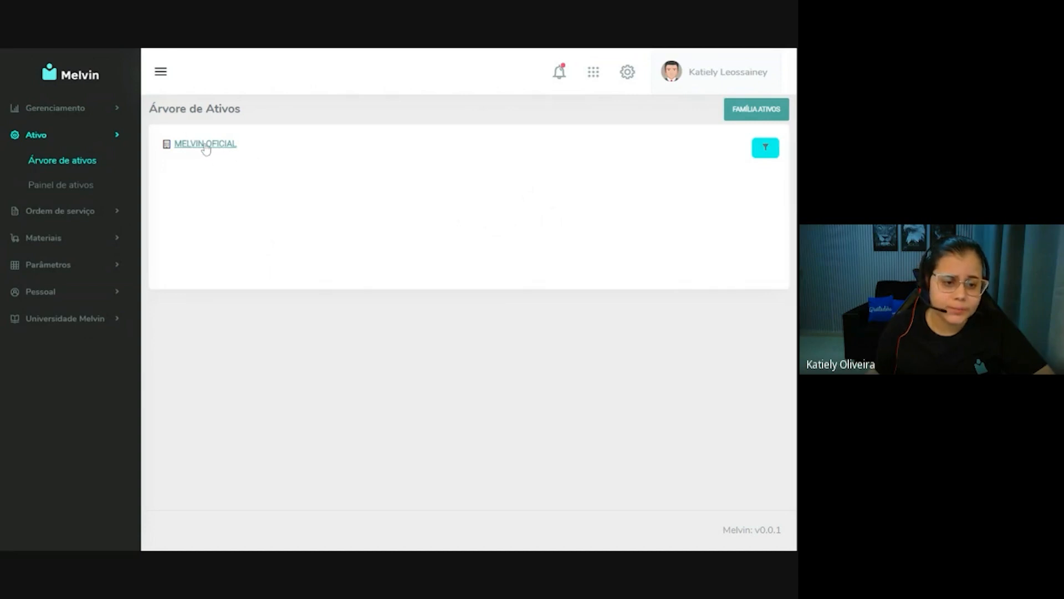
Add a level under MELVIN OFICIAL in the asset tree with tag UNG01 and description UNIDADE GOIÁS 01, and save it.
{"action": "left_click", "coordinate": [213, 148]}
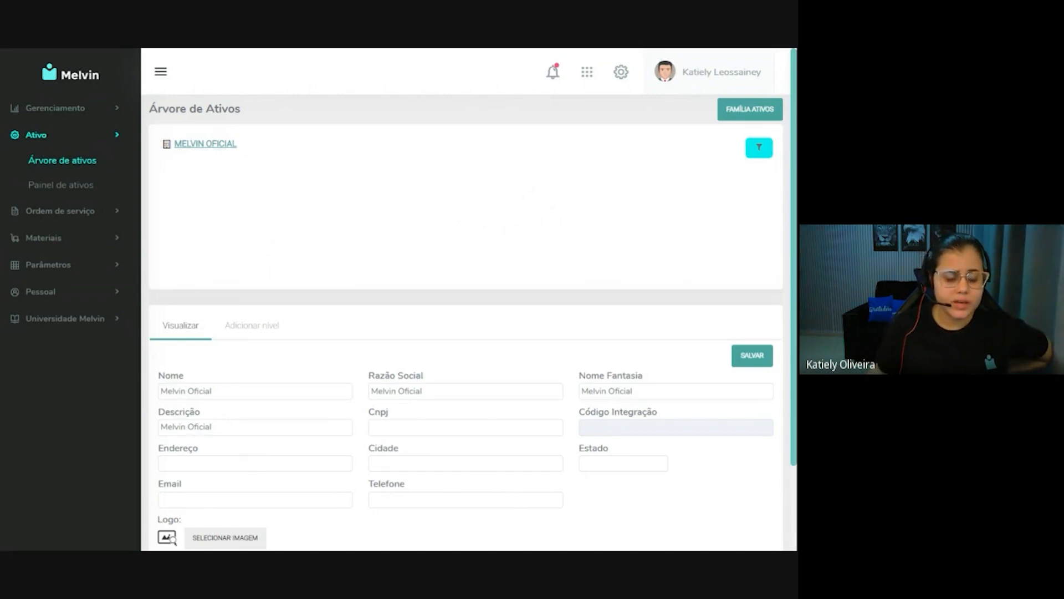
{"action": "scroll", "coordinate": [244, 451], "scroll_direction": "down", "scroll_amount": 2}
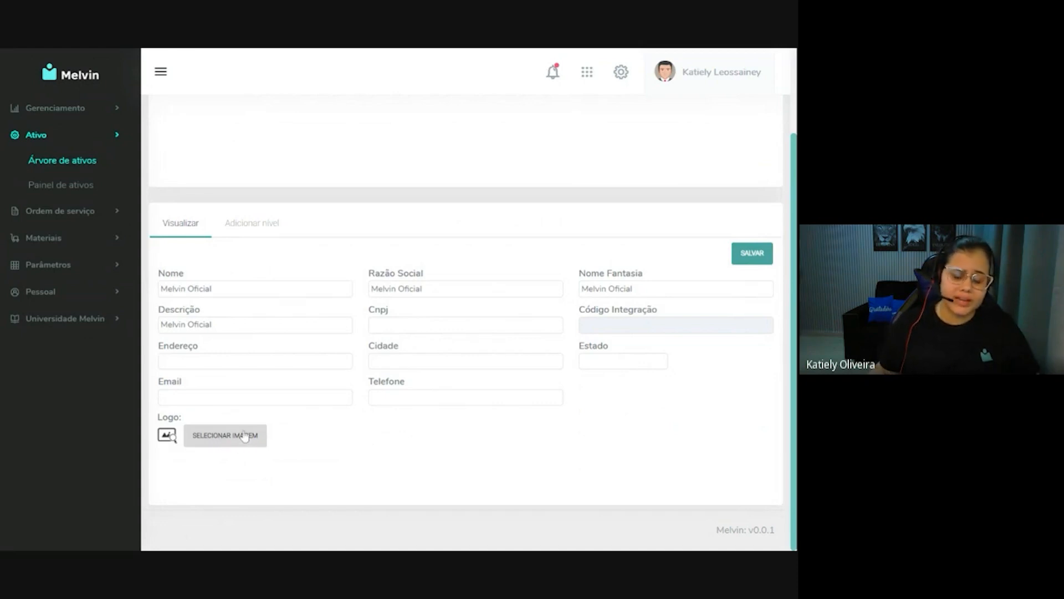
{"action": "scroll", "coordinate": [278, 410], "scroll_direction": "up", "scroll_amount": 2}
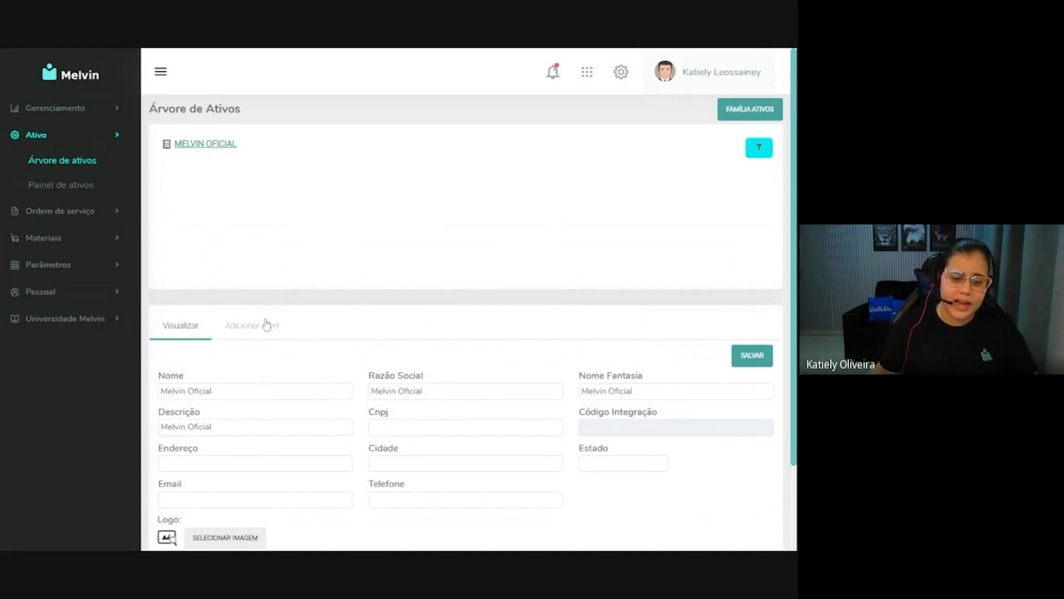
{"action": "left_click", "coordinate": [267, 331]}
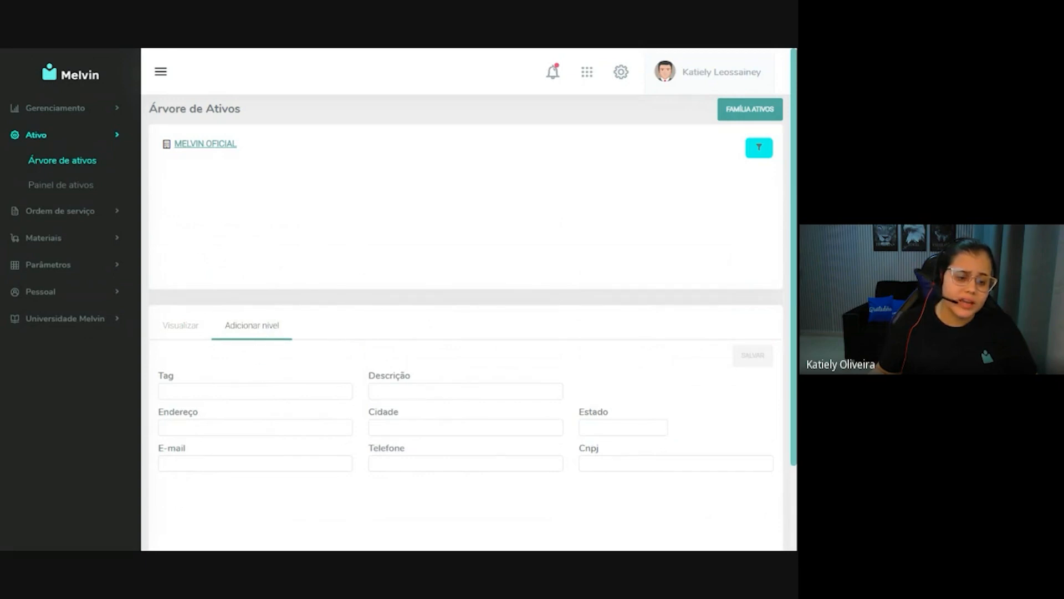
{"action": "left_click", "coordinate": [267, 394]}
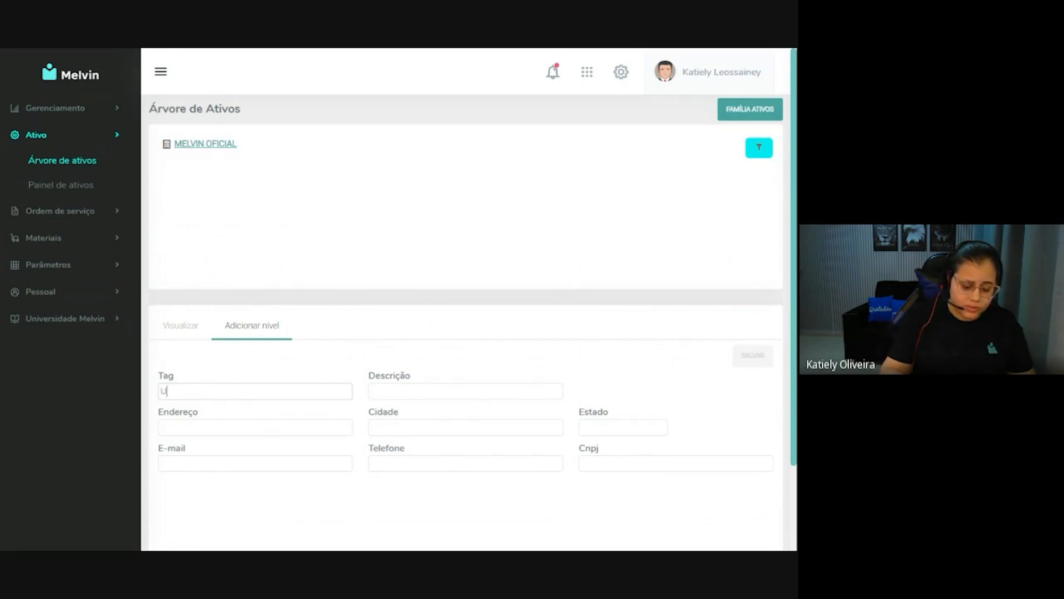
{"action": "type", "text": "UNG"}
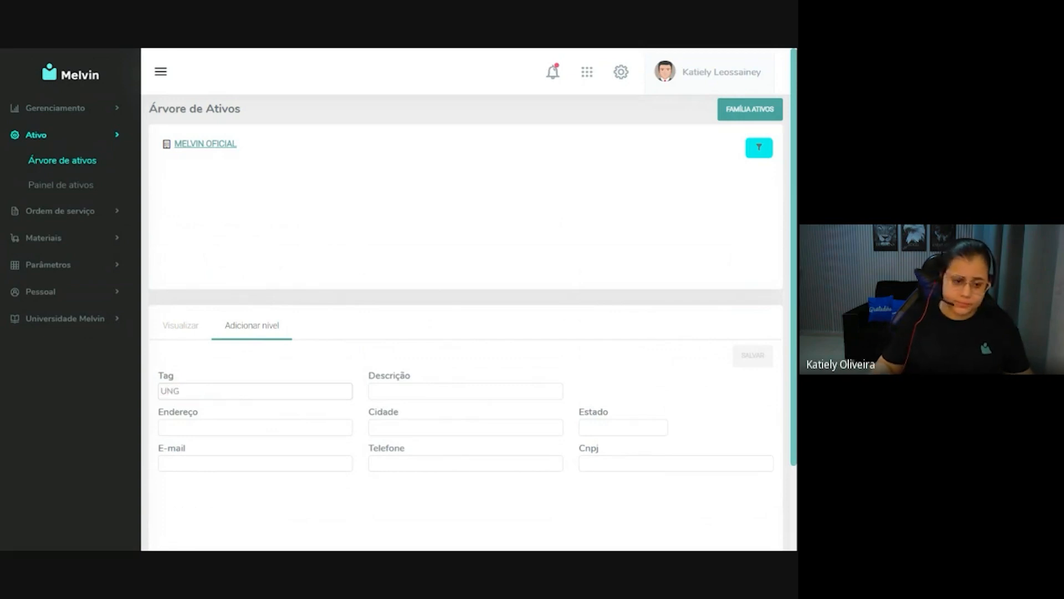
{"action": "type", "text": "01"}
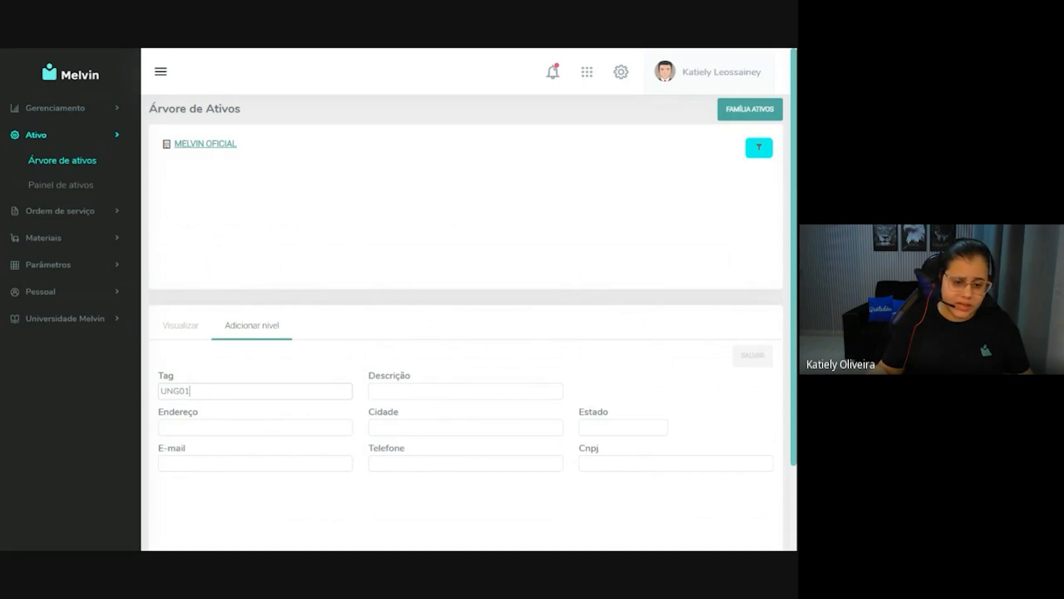
{"action": "key", "text": "Tab"}
{"action": "type", "text": "UNIDADE GO"}
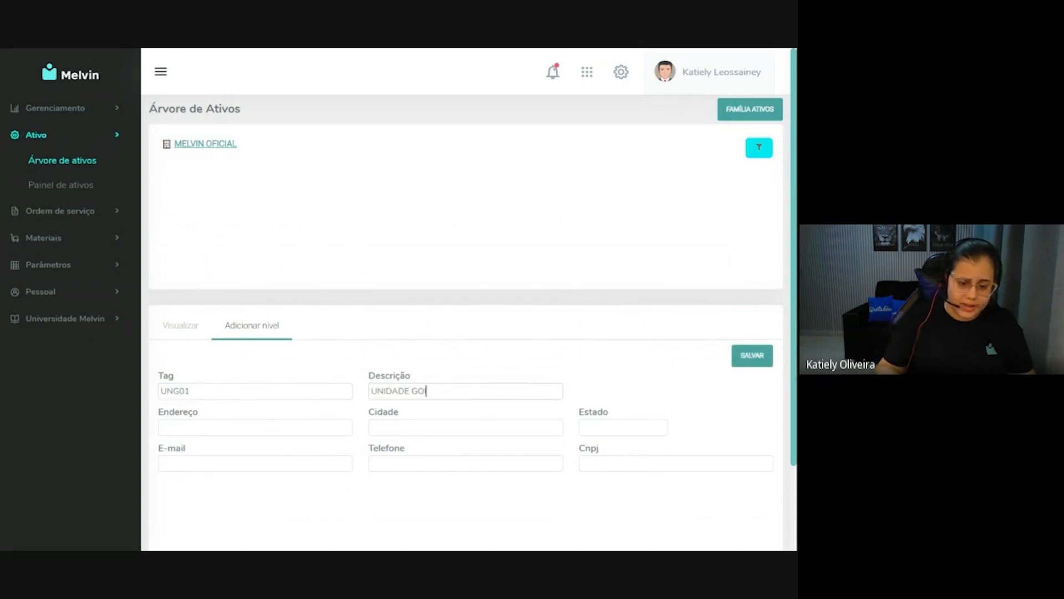
{"action": "type", "text": "IÁS 01"}
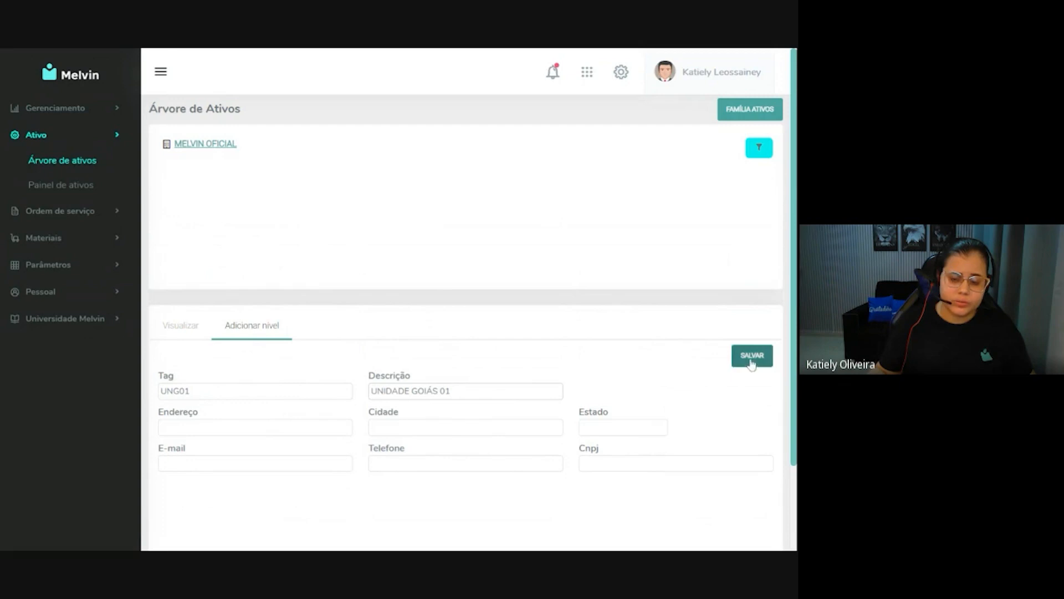
{"action": "left_click", "coordinate": [764, 366]}
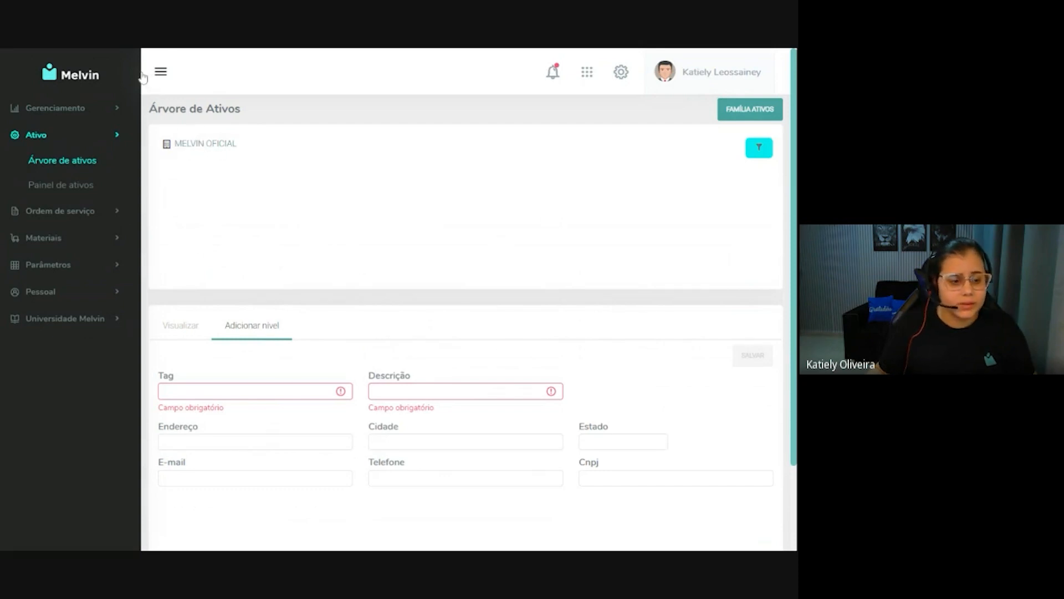
In the permission manager, grant the logged-in user's own account access to UNG01 - UNIDADE GOIÁS 01 and save.
{"action": "left_click", "coordinate": [77, 290]}
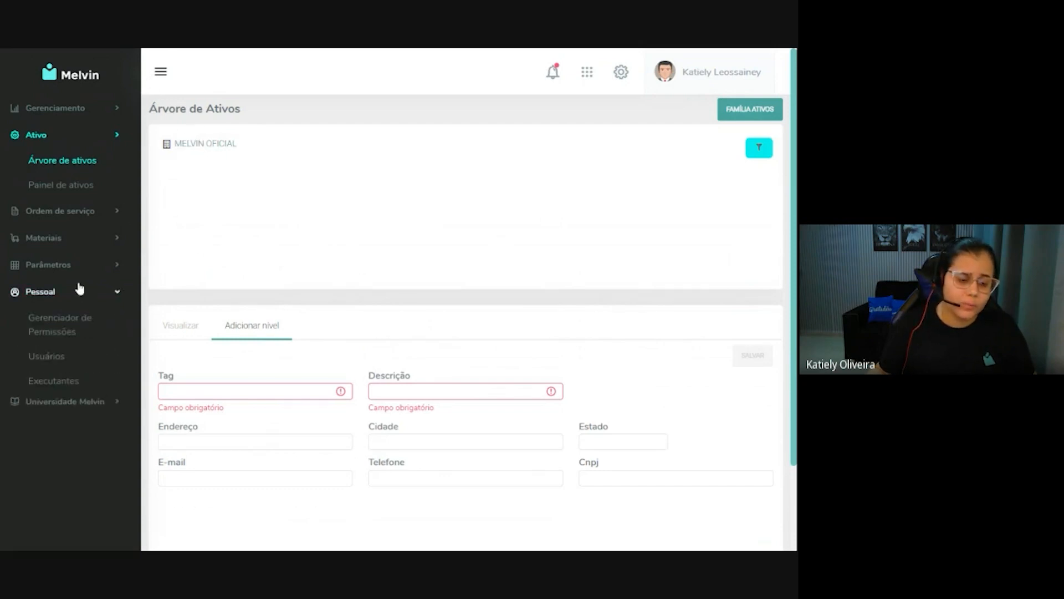
{"action": "left_click", "coordinate": [66, 332]}
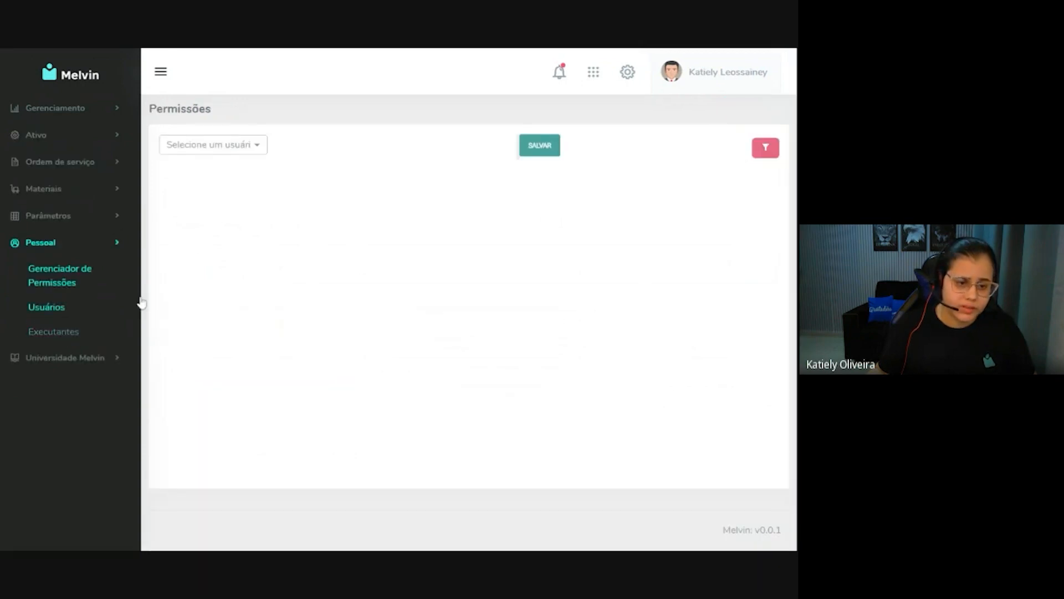
{"action": "left_click", "coordinate": [203, 146]}
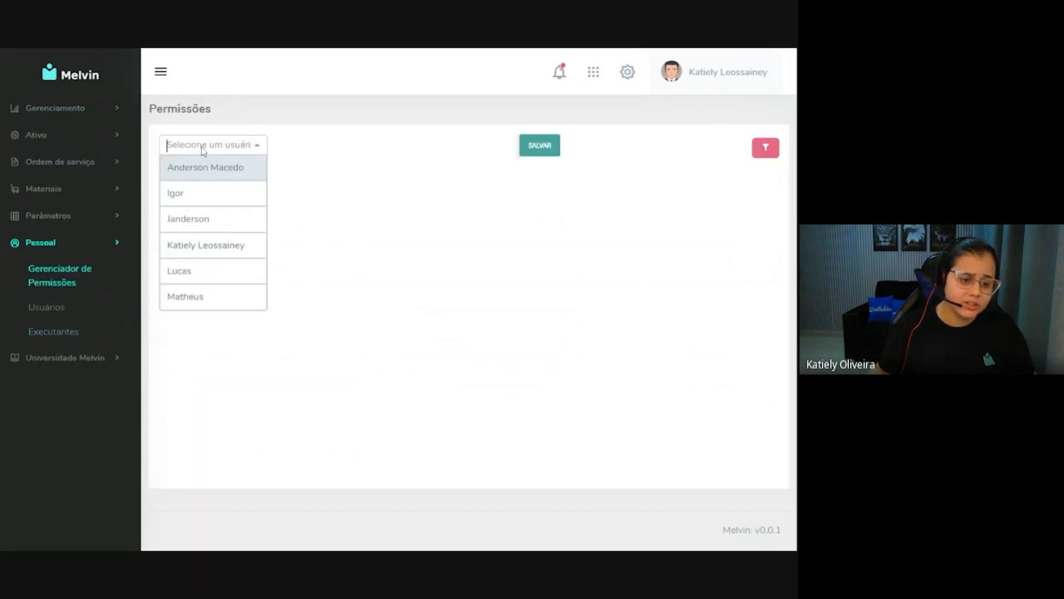
{"action": "left_click", "coordinate": [205, 246]}
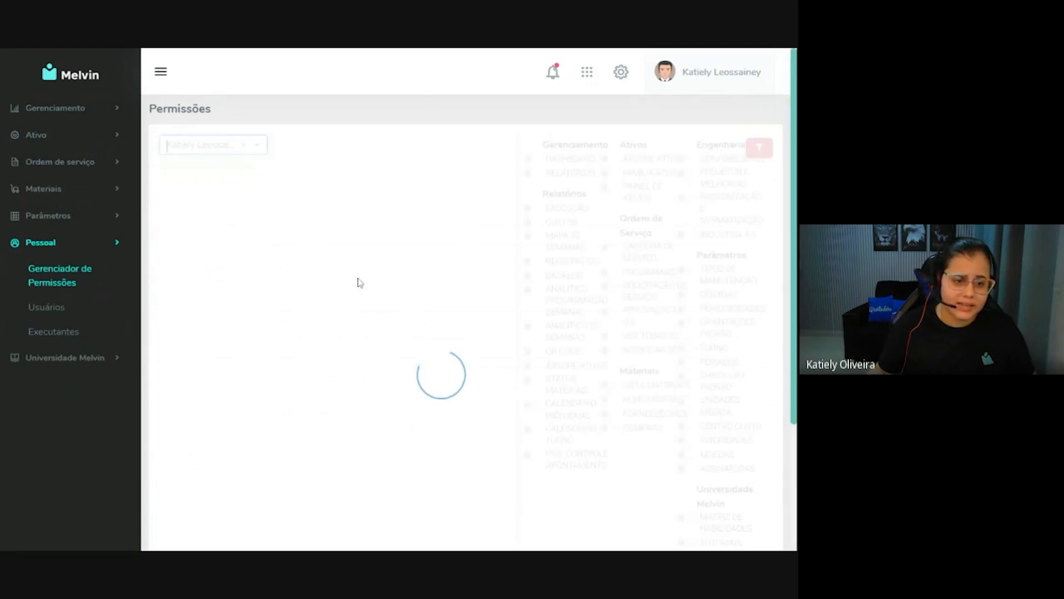
{"action": "scroll", "coordinate": [253, 327], "scroll_direction": "down", "scroll_amount": 10}
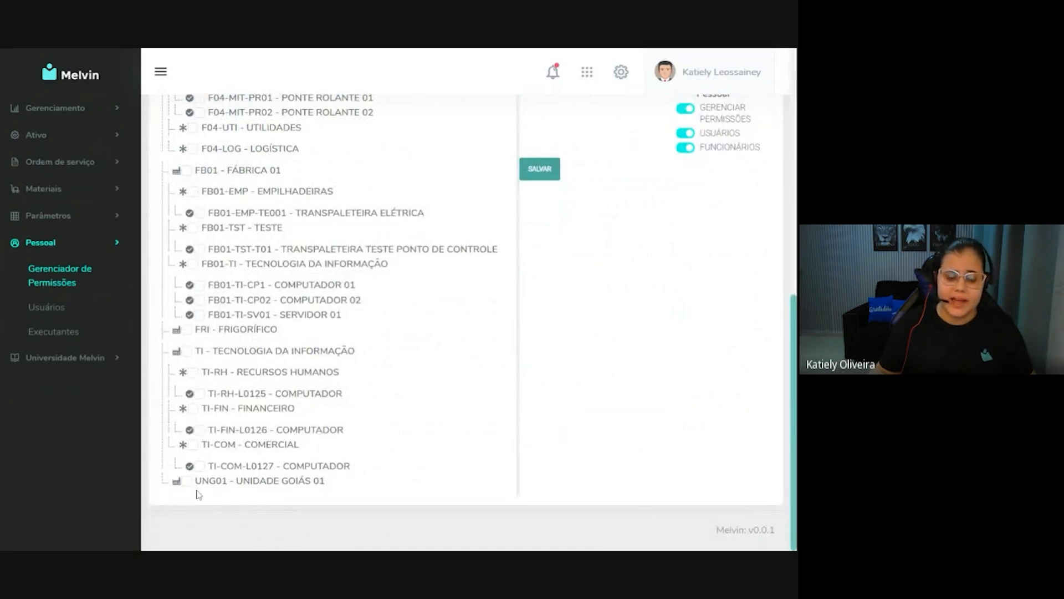
{"action": "left_click", "coordinate": [187, 480]}
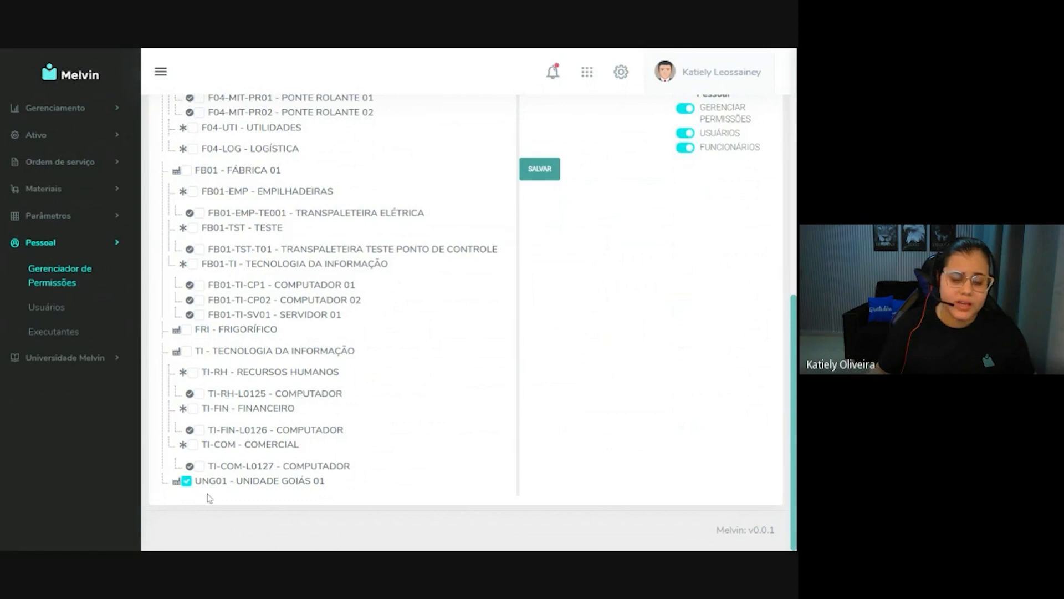
{"action": "left_click", "coordinate": [547, 182]}
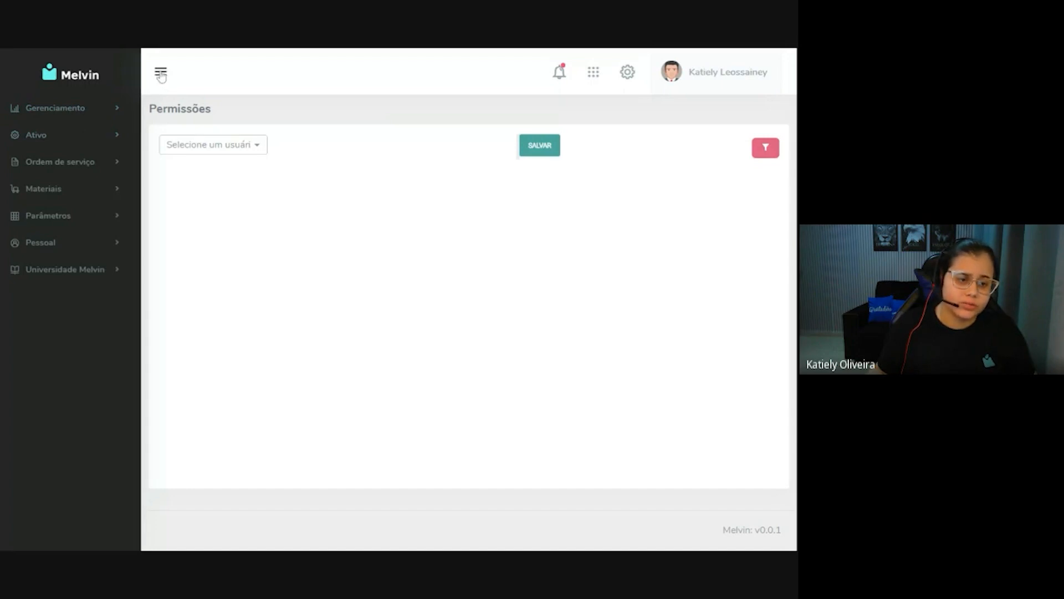
Return to the asset tree and open the UNG01 - UNIDADE GOIÁS 01 unit.
{"action": "left_click", "coordinate": [160, 72]}
{"action": "left_click", "coordinate": [71, 77]}
{"action": "left_click", "coordinate": [71, 136]}
{"action": "left_click", "coordinate": [65, 163]}
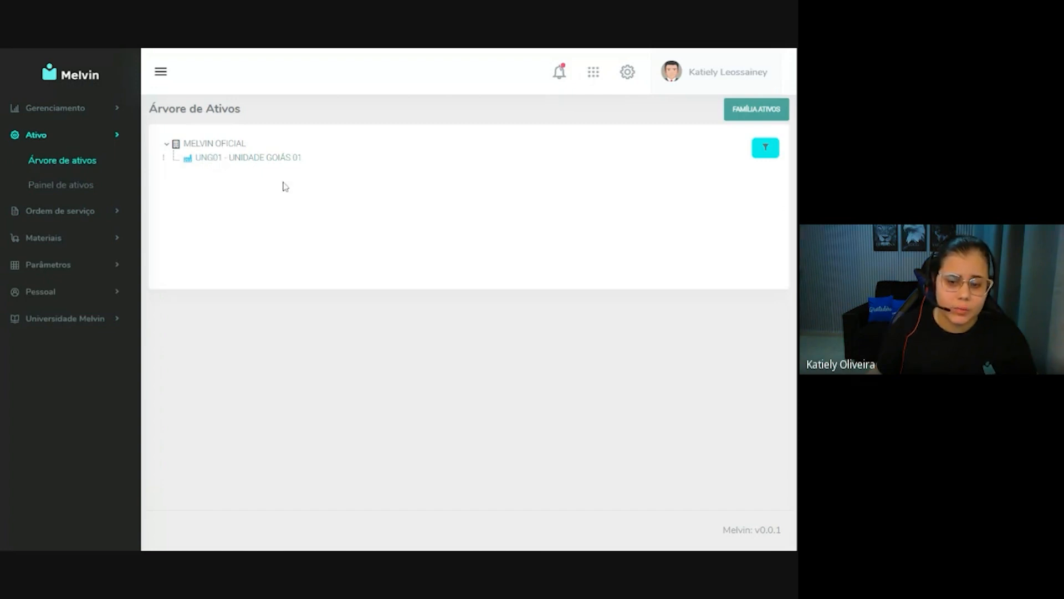
{"action": "left_click", "coordinate": [235, 165]}
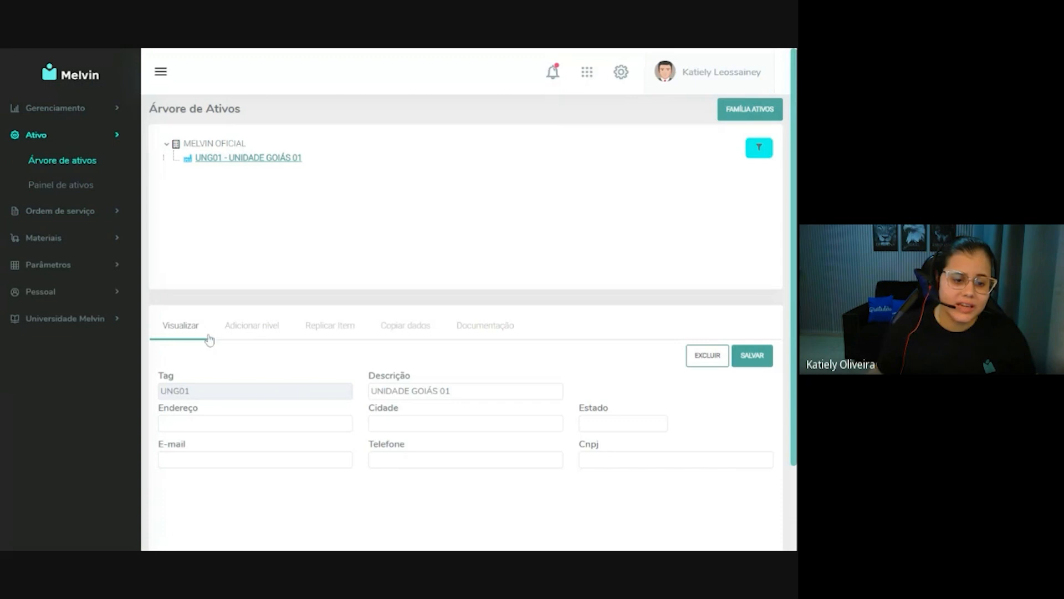
Review the documentation section of UNG01, including its document list and attachment form.
{"action": "left_click", "coordinate": [476, 327]}
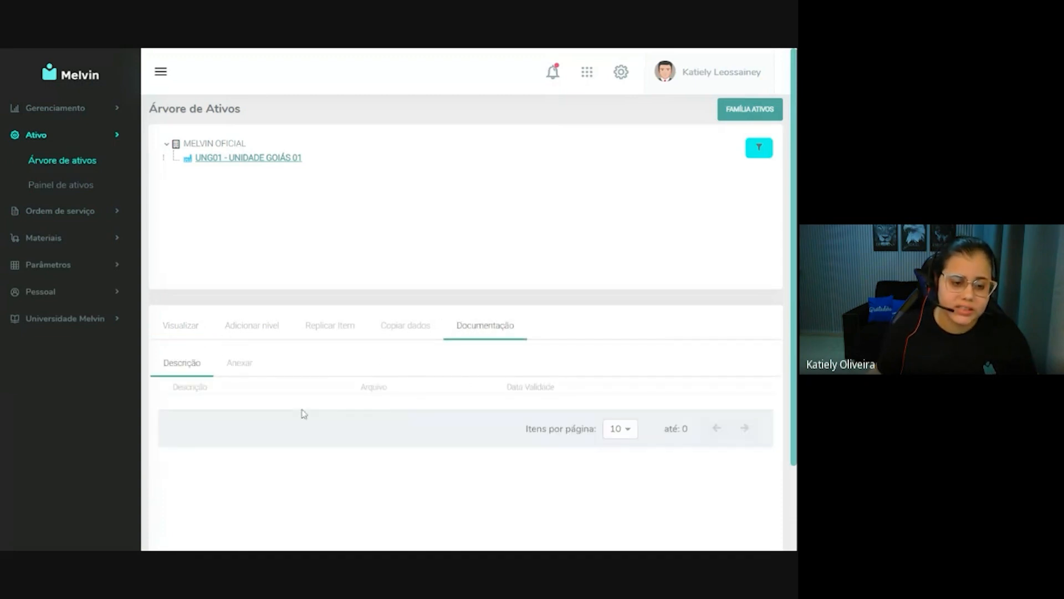
{"action": "left_click", "coordinate": [239, 365]}
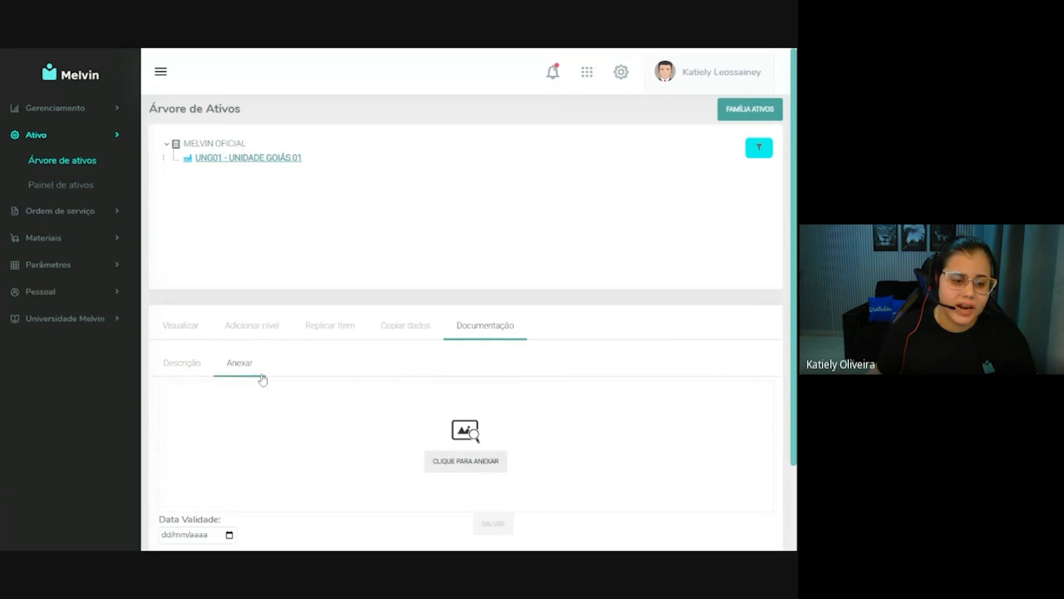
{"action": "left_click", "coordinate": [180, 367]}
Add a level under UNG01 with tag MT01 and description MAQUINAS DE TRANSPORTE E IÇAMENTOS, and save it.
{"action": "left_click", "coordinate": [248, 330]}
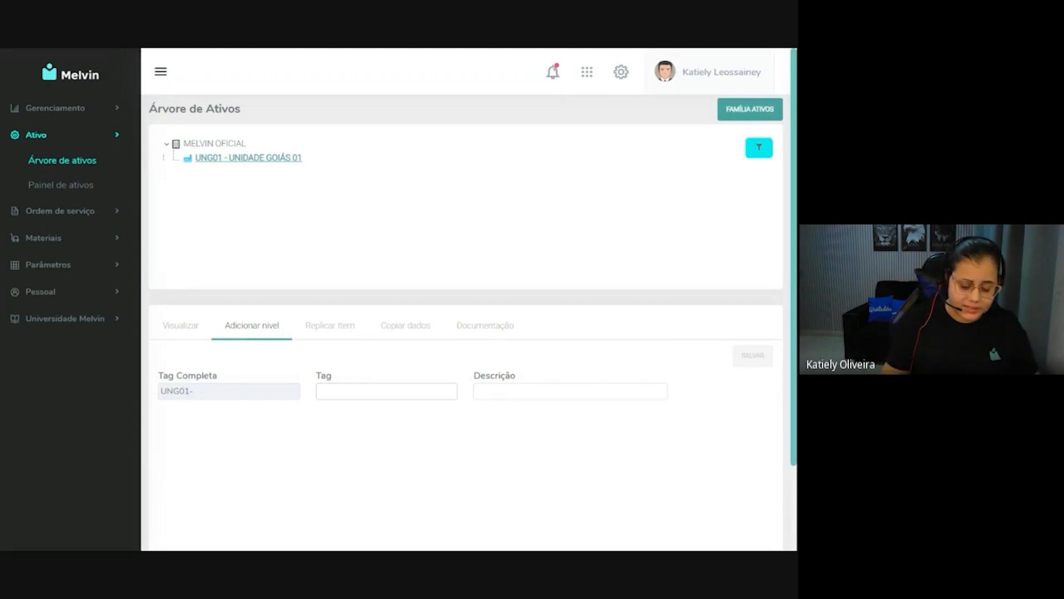
{"action": "type", "text": "MT01"}
{"action": "key", "text": "Tab"}
{"action": "type", "text": "MAQUINAS DE "}
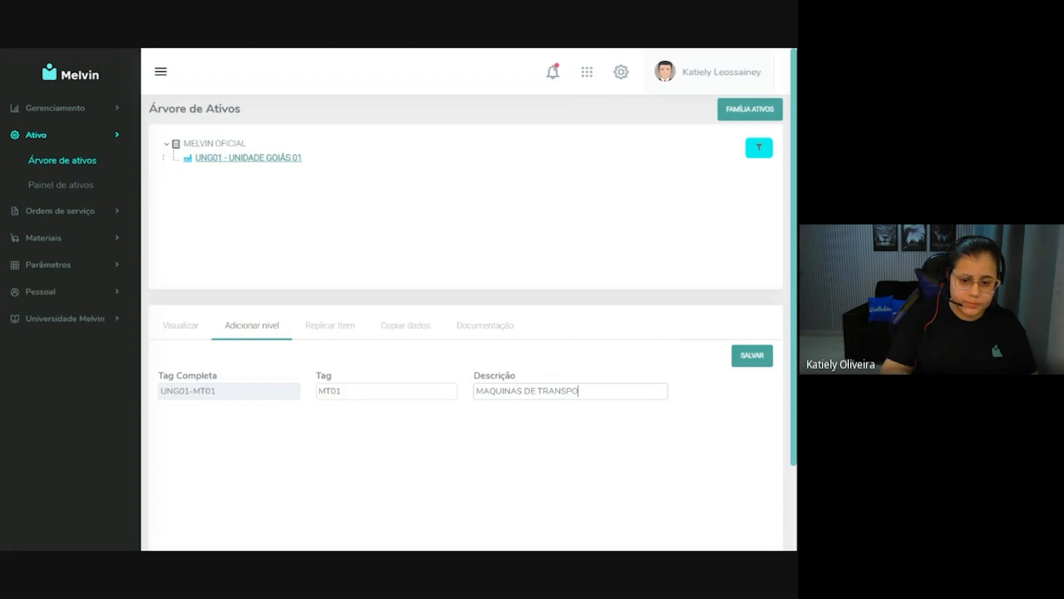
{"action": "type", "text": "TRANSPORTE E GUINDASTES"}
{"action": "left_click", "coordinate": [751, 358]}
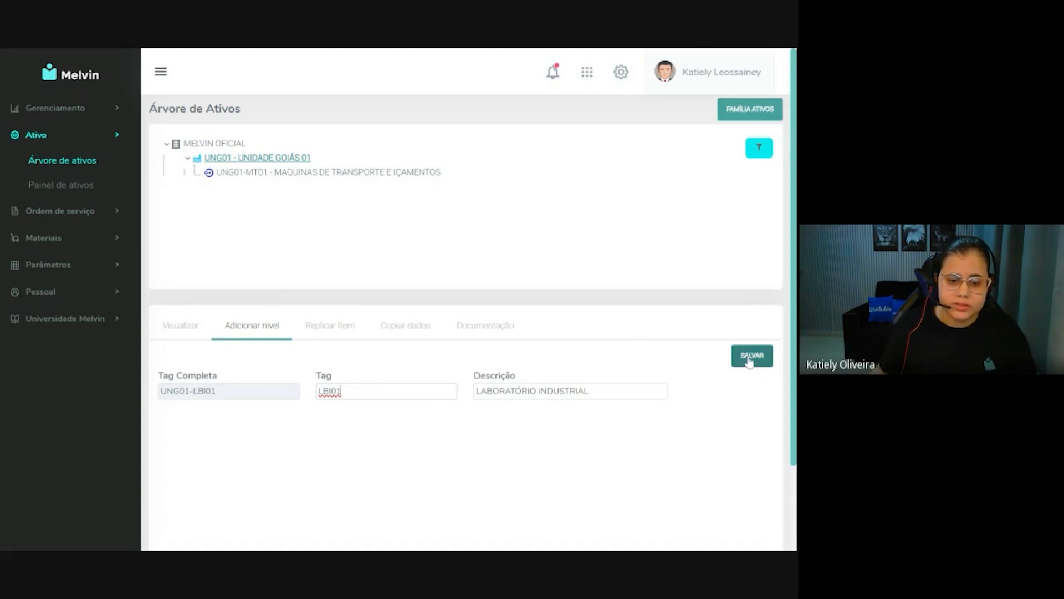
Save the LBI01 level LABORATÓRIO INDUSTRIAL under UNG01, and add another level there with tag ADM01 and description ADMINISTRATIVO.
{"action": "left_click", "coordinate": [749, 361]}
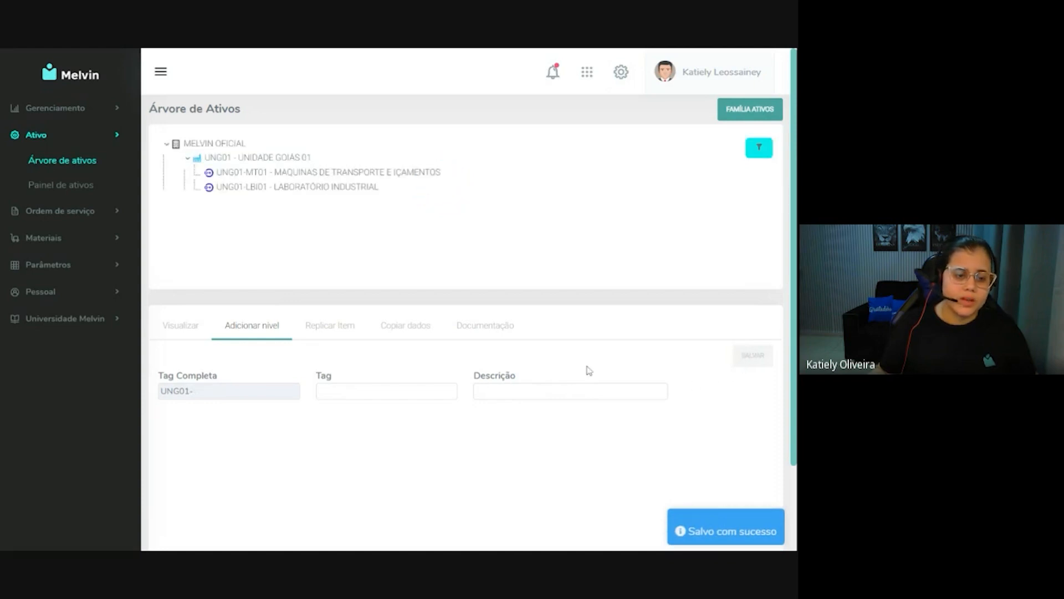
{"action": "left_click", "coordinate": [270, 160]}
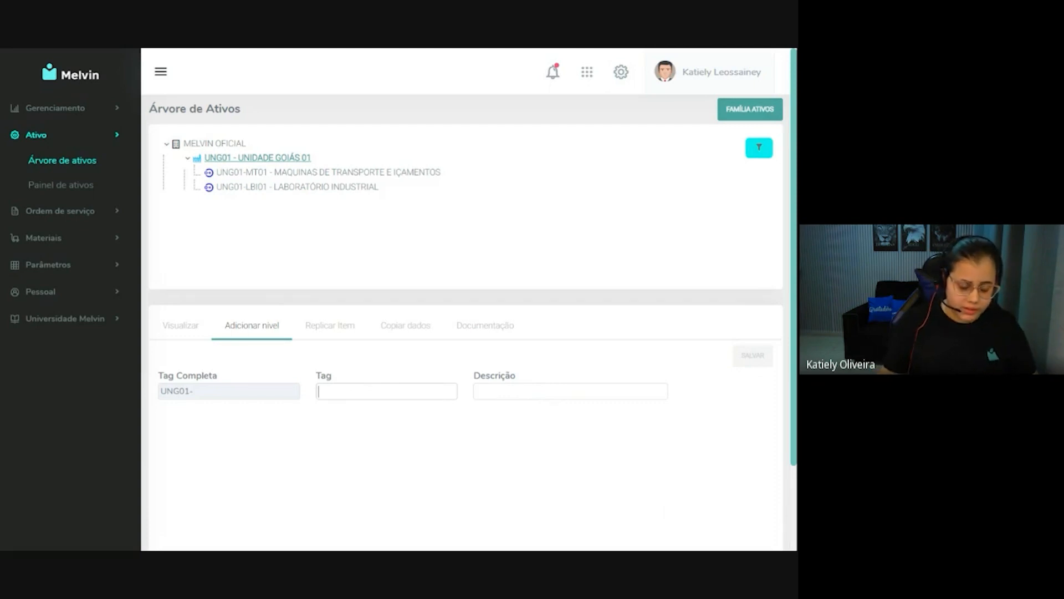
{"action": "type", "text": "ADM"}
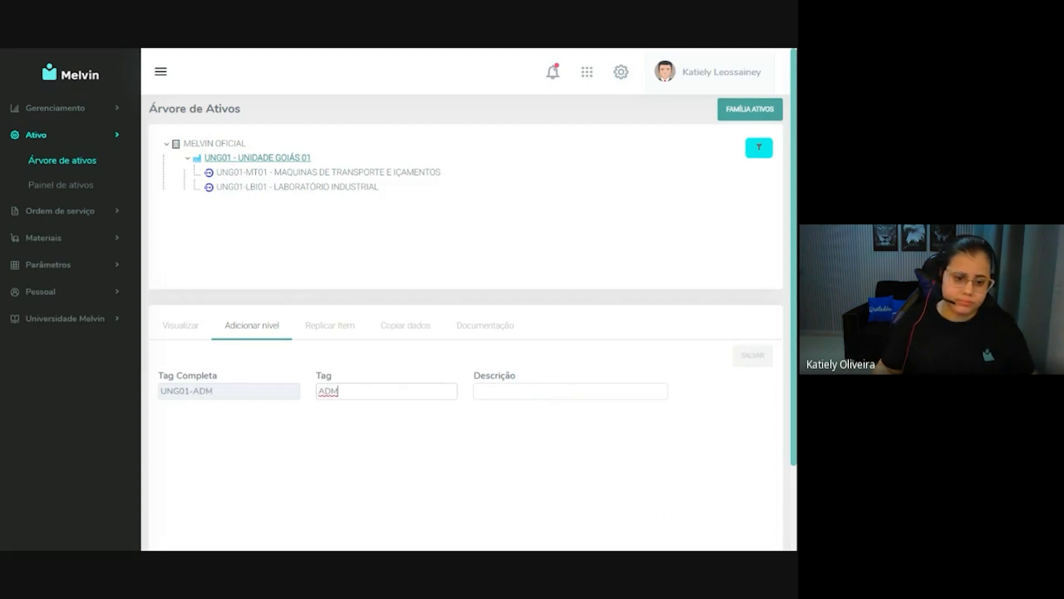
{"action": "type", "text": "01"}
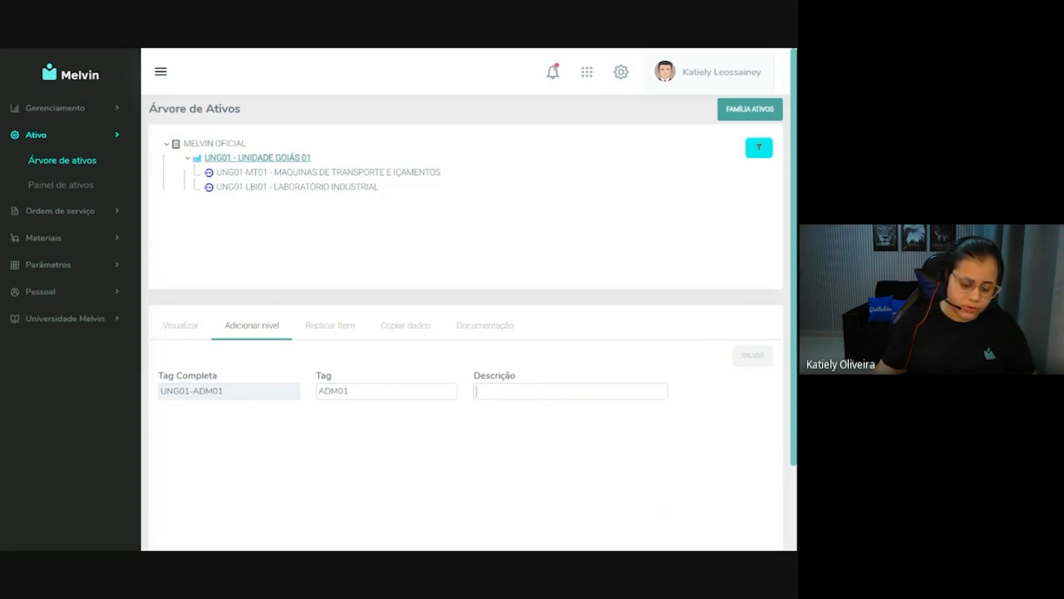
{"action": "type", "text": "ADMINISTRATIVO"}
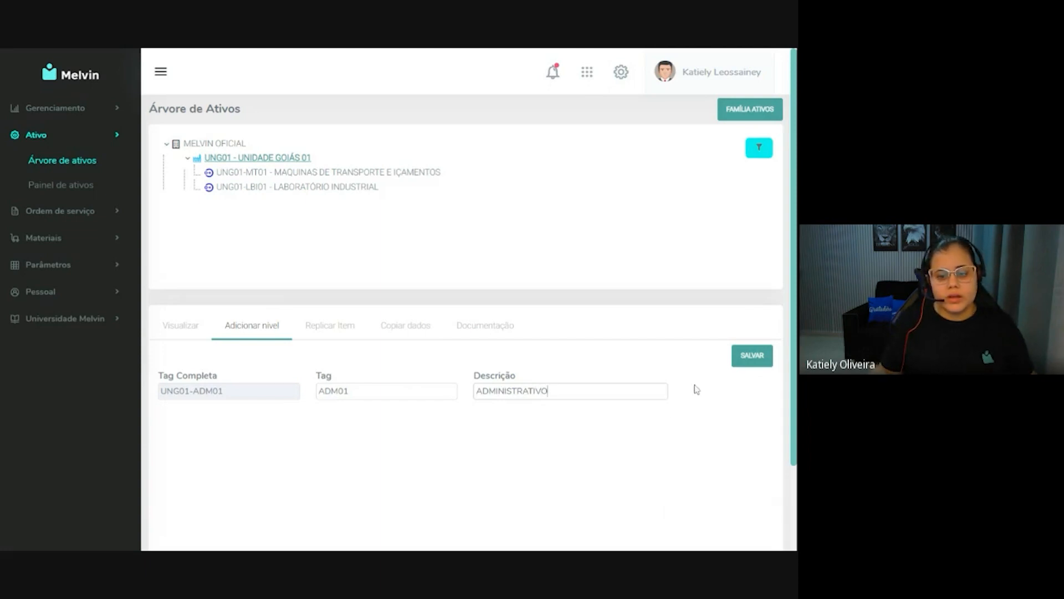
{"action": "left_click", "coordinate": [745, 358]}
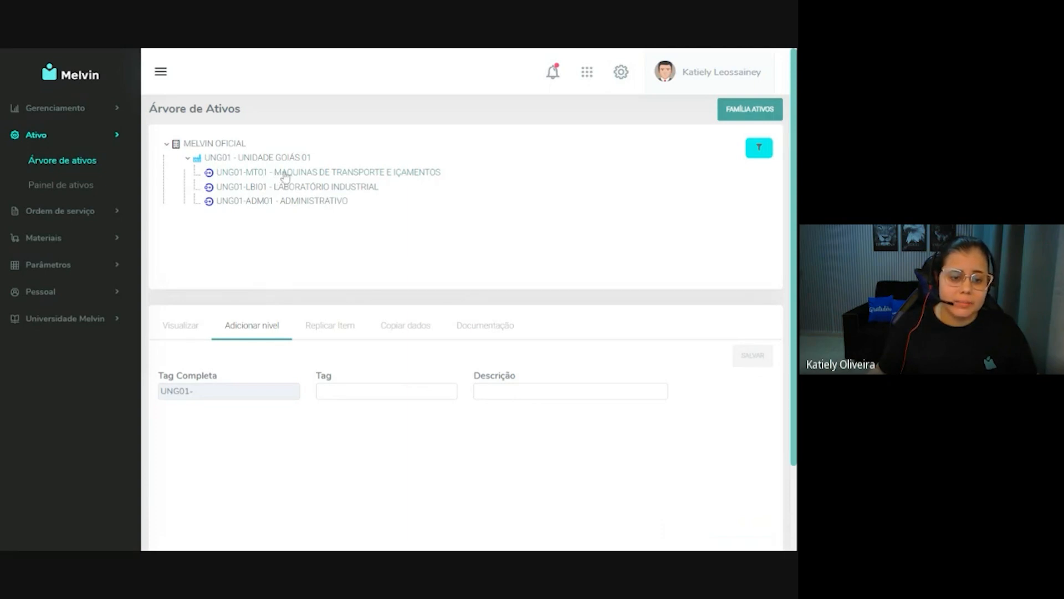
Add an asset under UNG01-MT01 with tag P001 and description PONTE ROLANTE 01 -5T, and save it.
{"action": "left_click", "coordinate": [285, 177]}
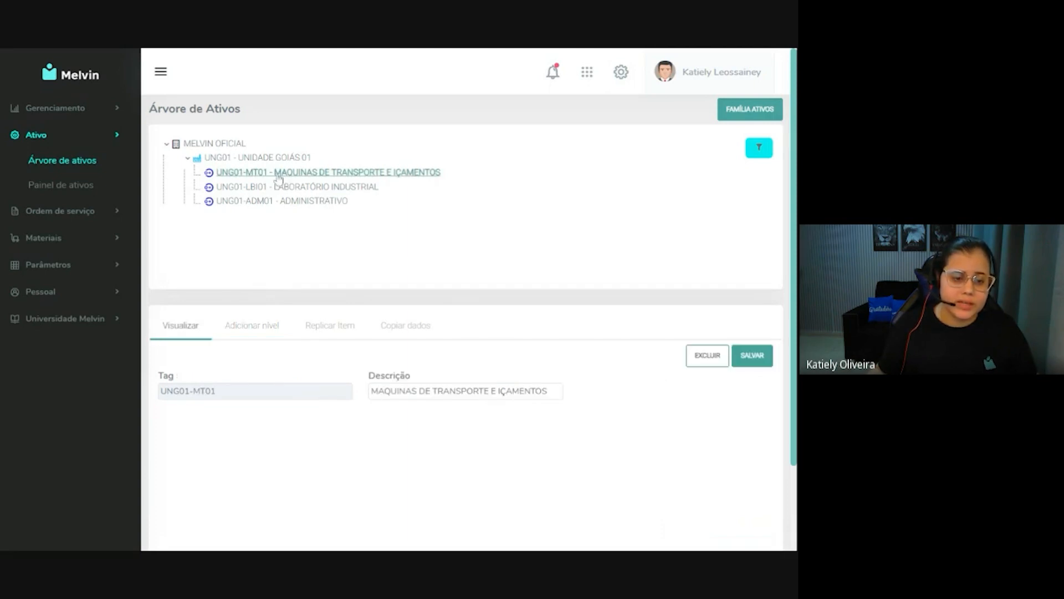
{"action": "left_click", "coordinate": [251, 329]}
{"action": "left_click", "coordinate": [369, 391]}
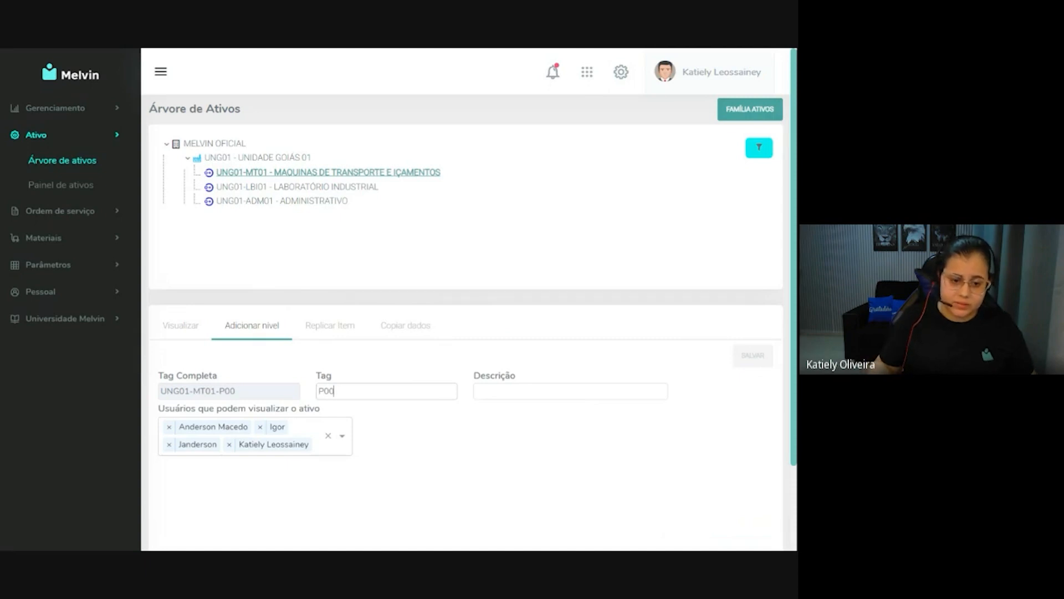
{"action": "left_click", "coordinate": [518, 391]}
{"action": "type", "text": "PONTE ROLANTE 0"}
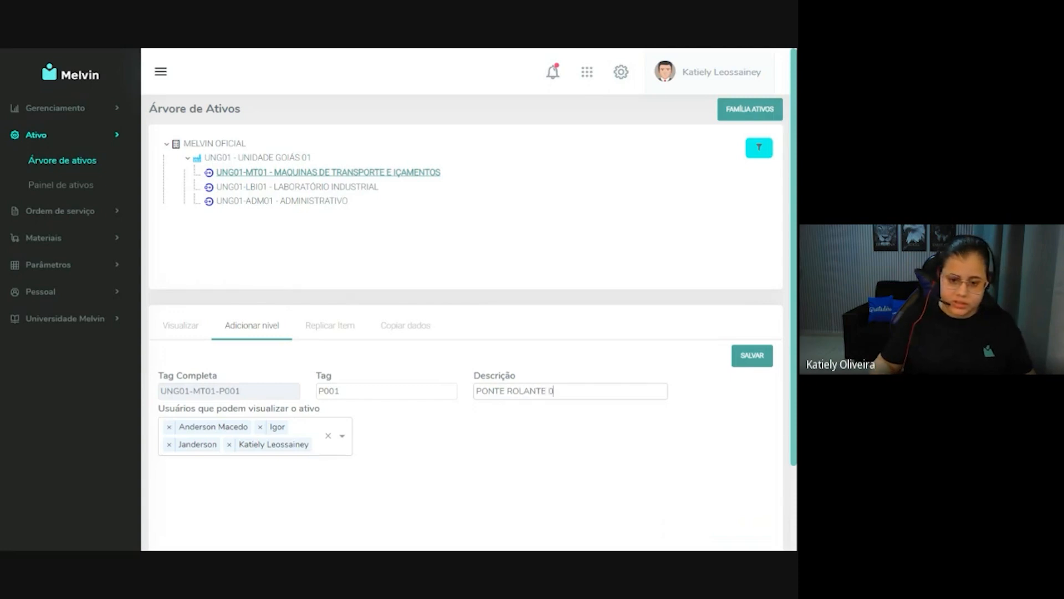
{"action": "type", "text": "5T"}
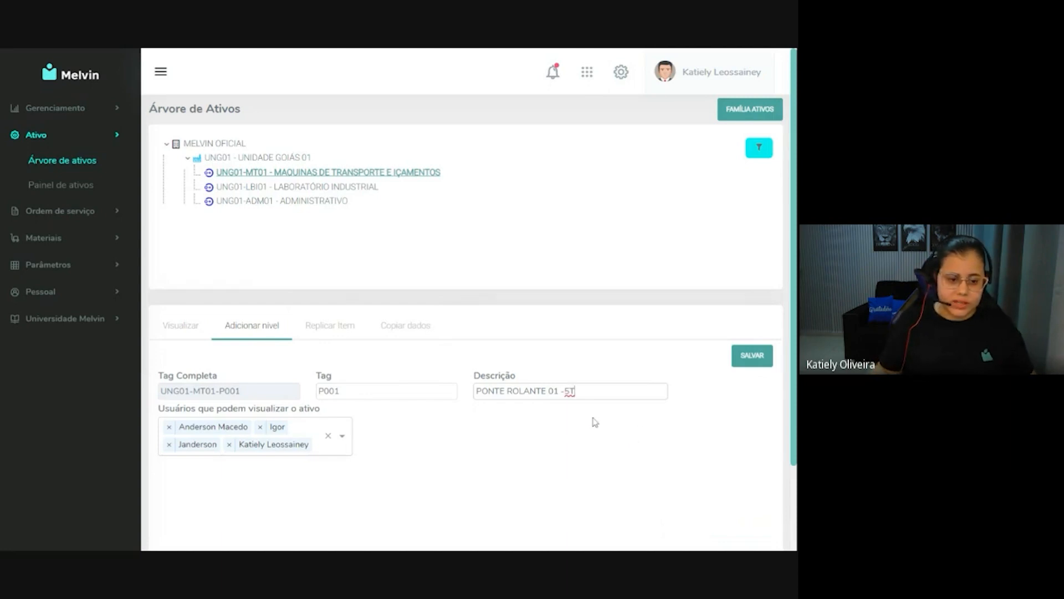
{"action": "left_click", "coordinate": [751, 357]}
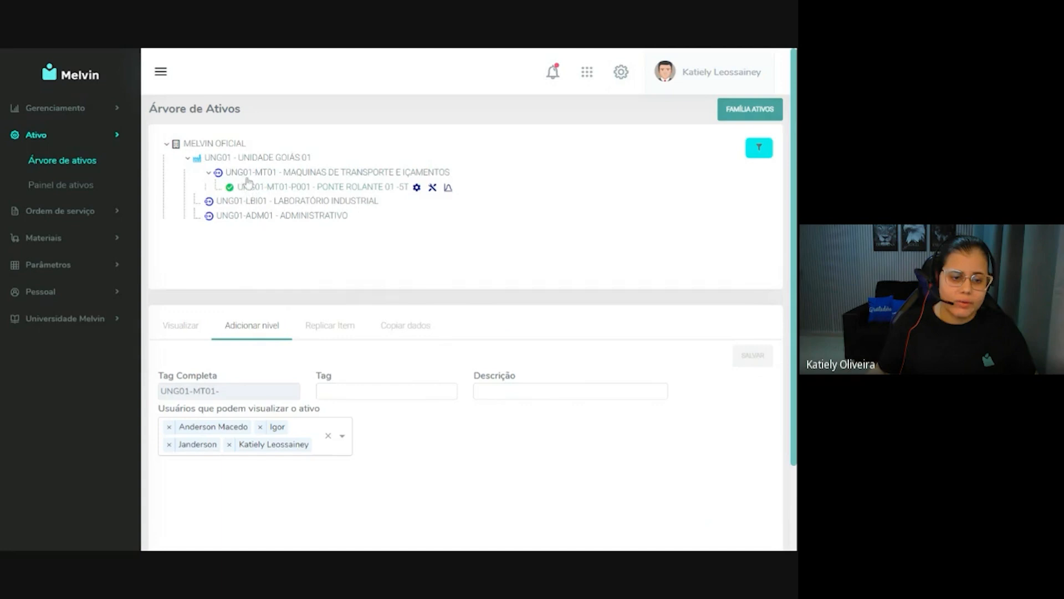
Add an asset under UNG01-MT01 with tag P002 and description PONTE ROLANTE 02, and save it.
{"action": "left_click", "coordinate": [264, 188]}
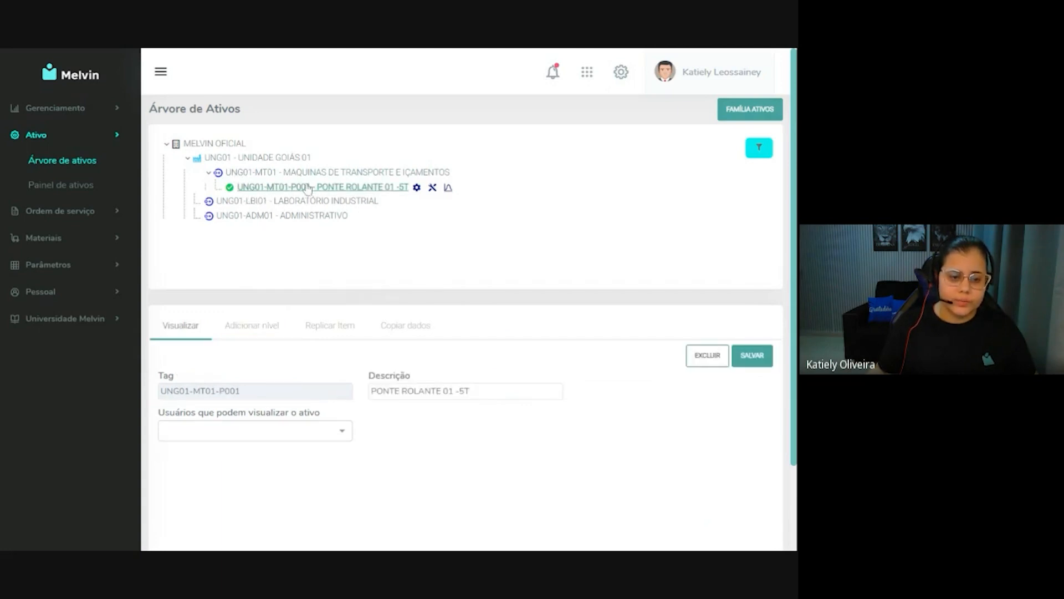
{"action": "left_click", "coordinate": [269, 173]}
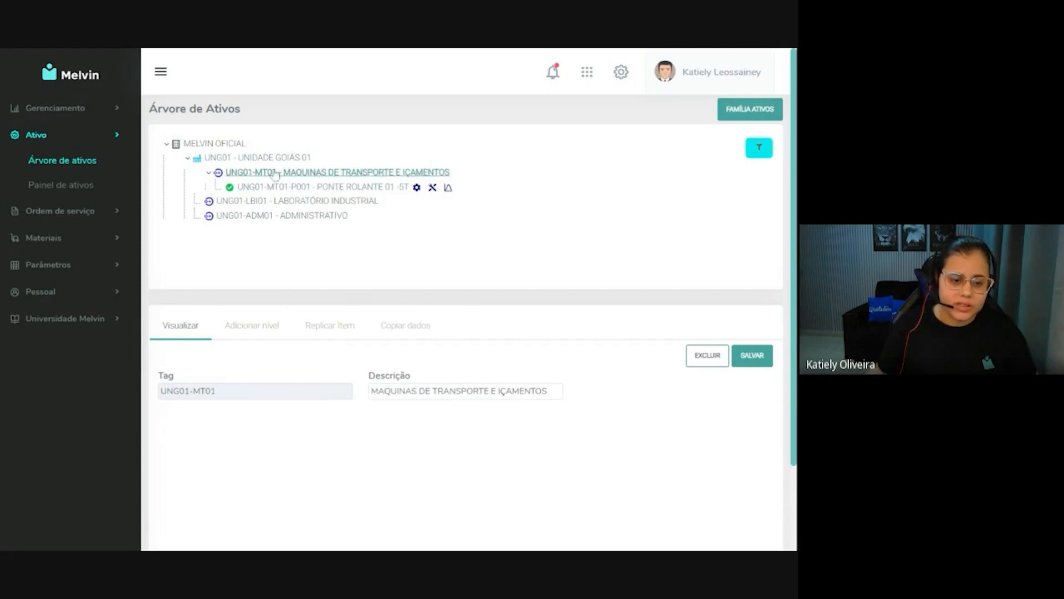
{"action": "left_click", "coordinate": [268, 337]}
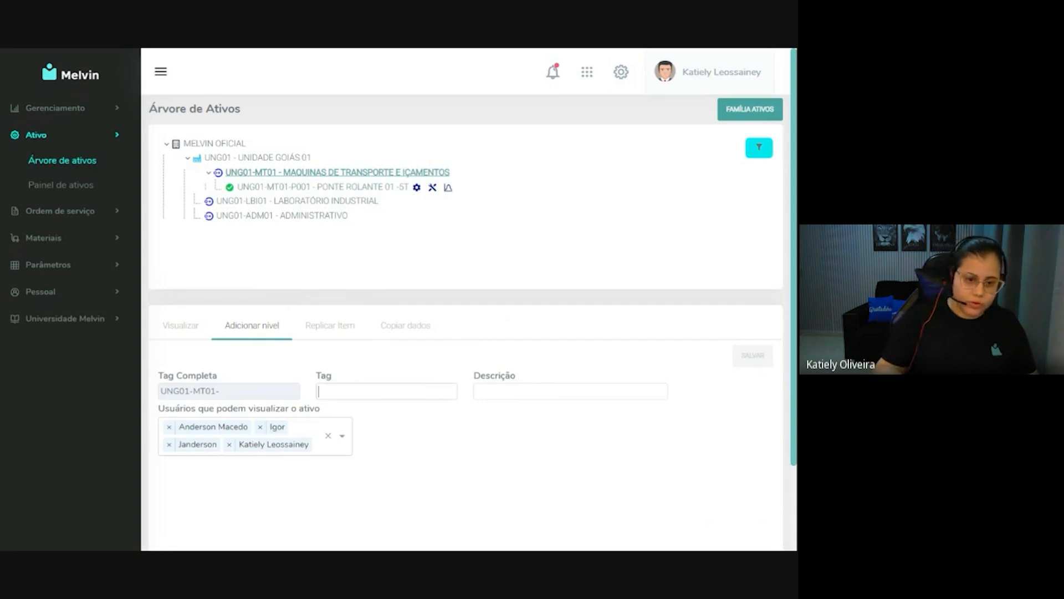
{"action": "type", "text": "P002"}
{"action": "left_click", "coordinate": [524, 388]}
{"action": "type", "text": "PON"}
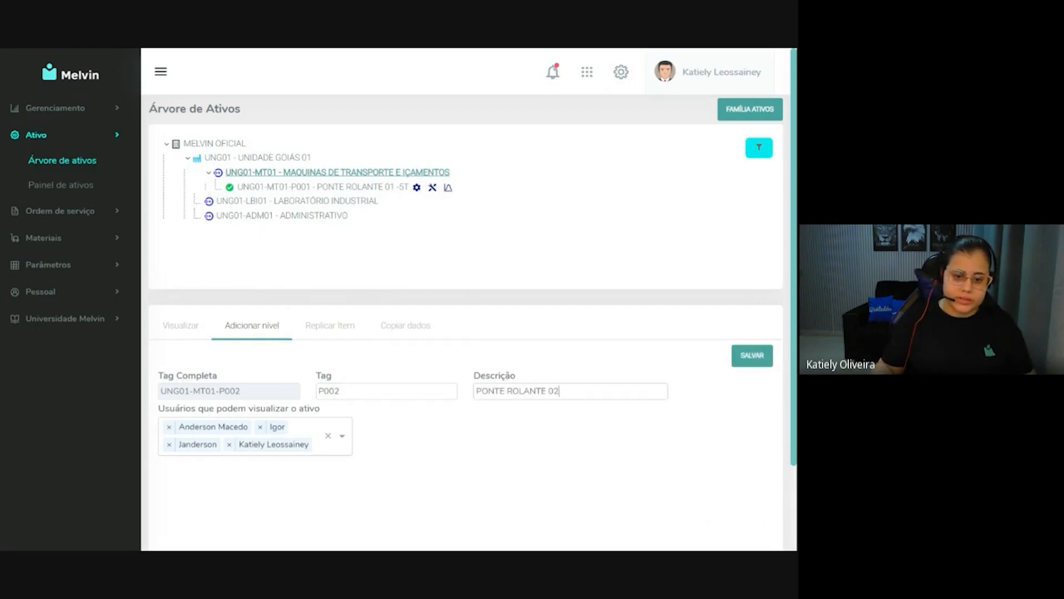
{"action": "left_click", "coordinate": [760, 361]}
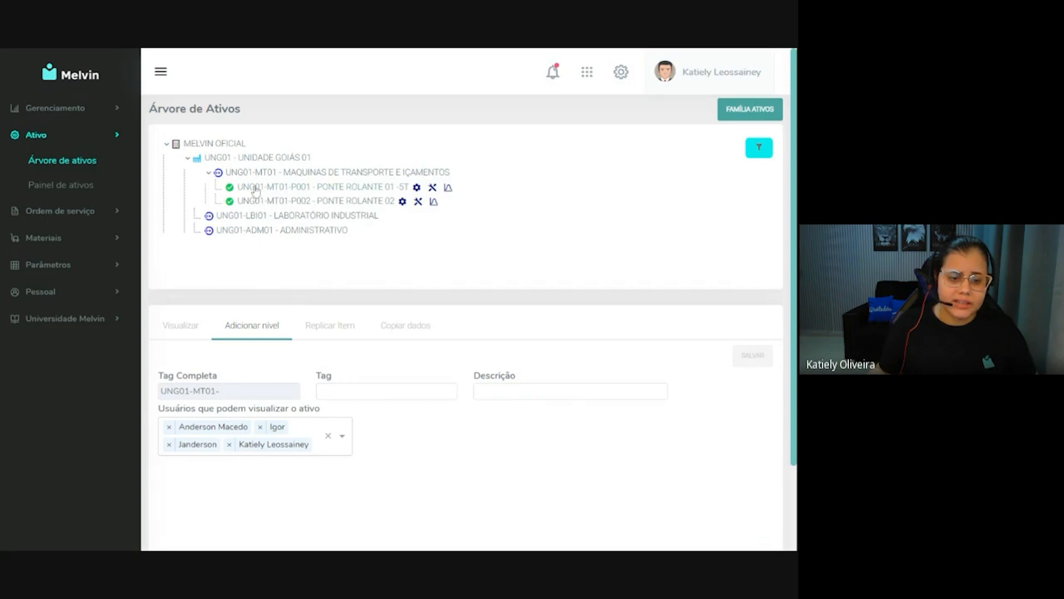
Add a level under UNG01-MT01-P001 with tag 020 and description MOVIMENTO DE TRANSLAÇÃO, and save it.
{"action": "left_click", "coordinate": [257, 190]}
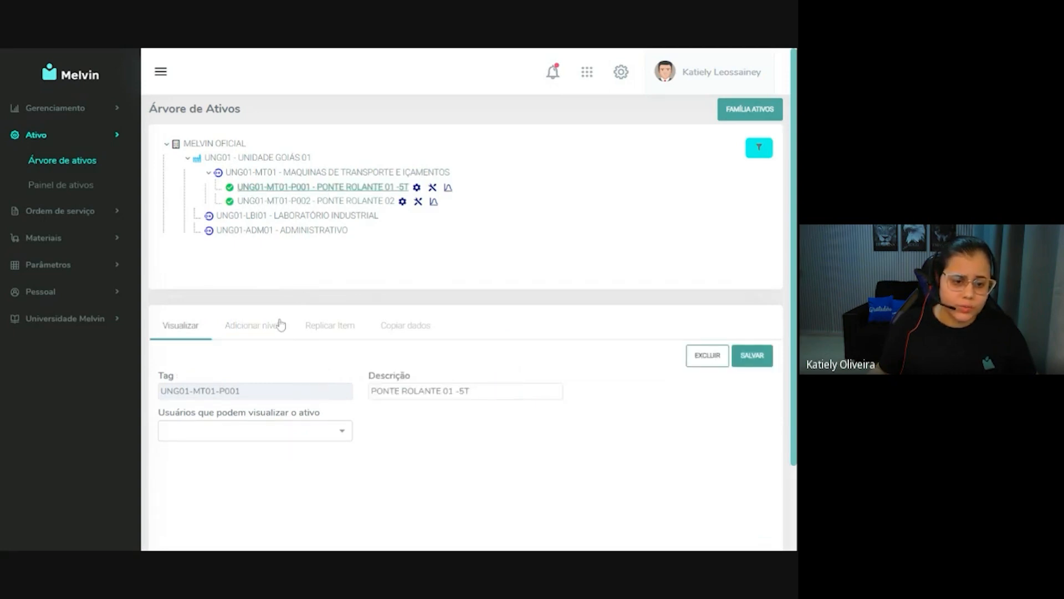
{"action": "left_click", "coordinate": [263, 329]}
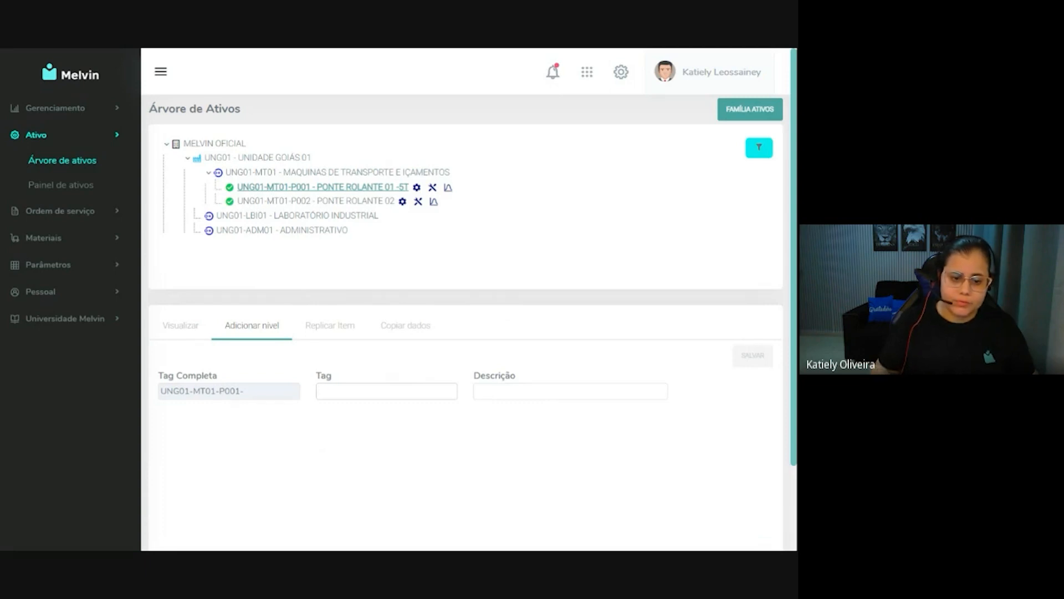
{"action": "type", "text": "020"}
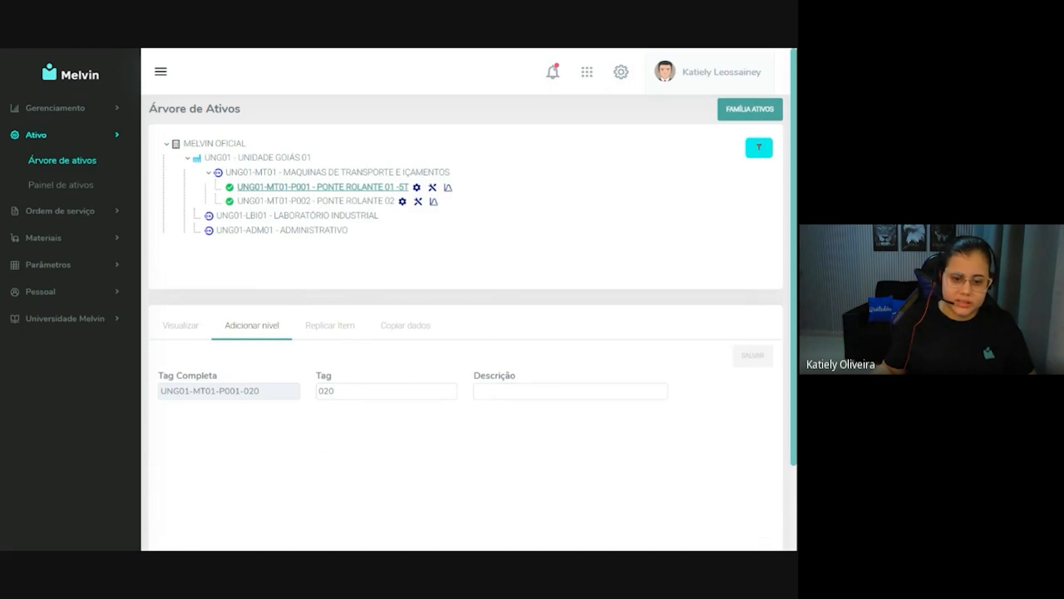
{"action": "type", "text": "MOVIMENTO DE TRANSLAÇÃO"}
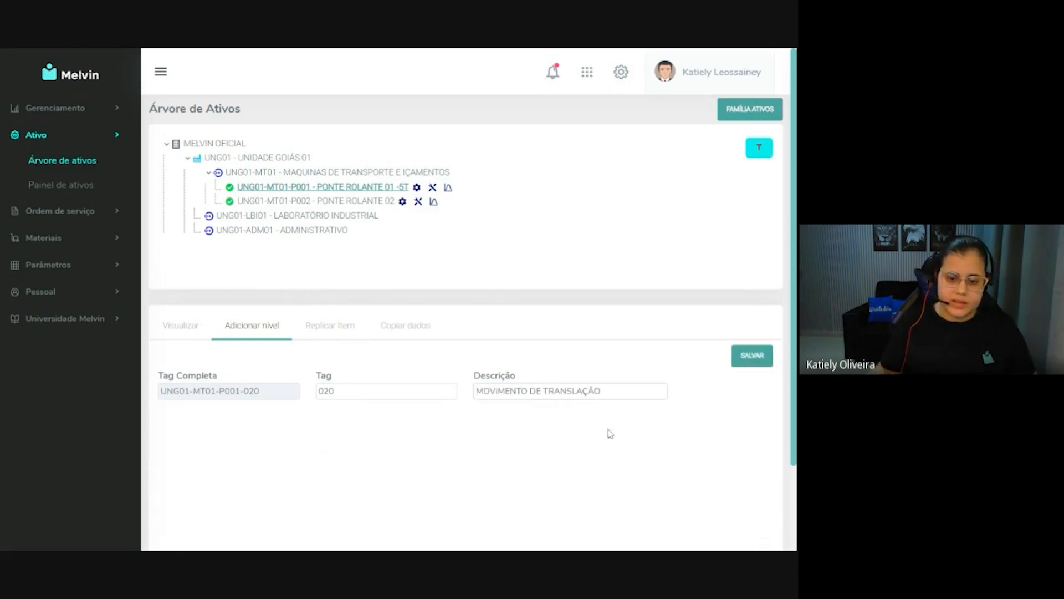
{"action": "key", "text": "Return"}
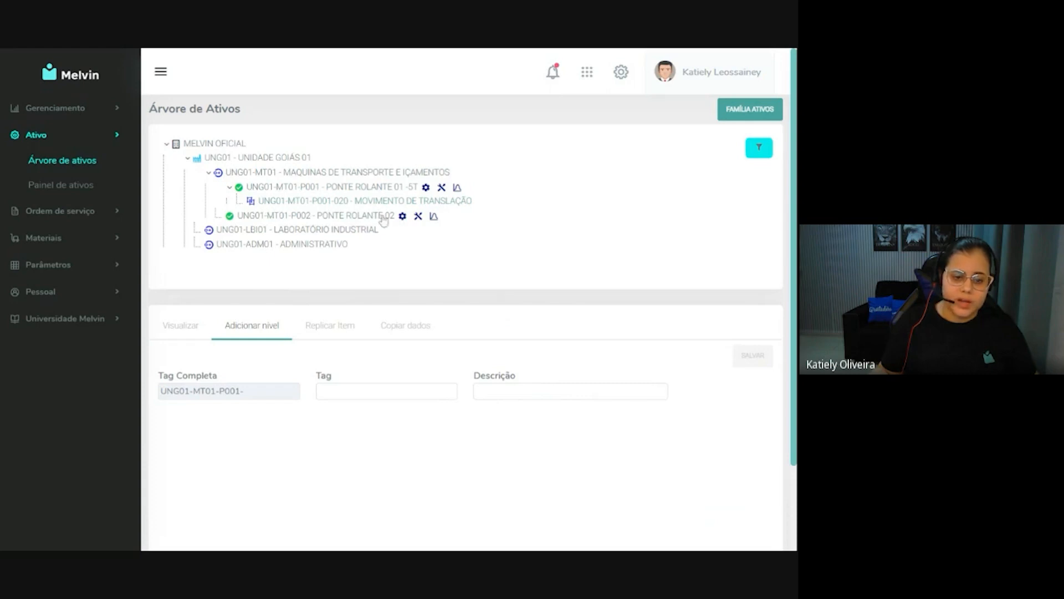
Add a level under MOVIMENTO DE TRANSLAÇÃO with tag 010 and description MOTOR DE ACIONAMENTO, and save it.
{"action": "left_click", "coordinate": [358, 204]}
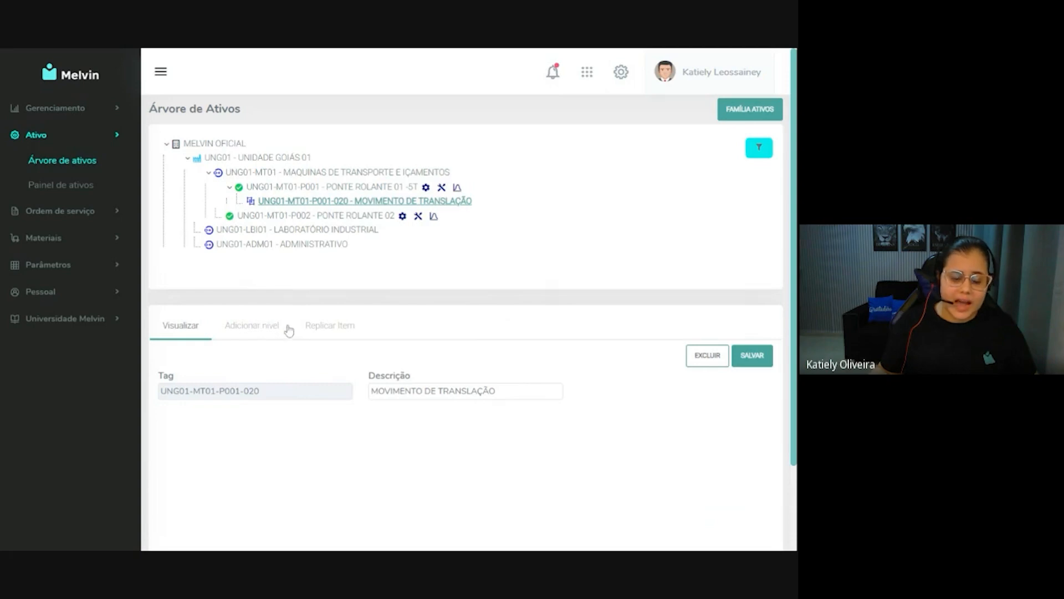
{"action": "left_click", "coordinate": [254, 327]}
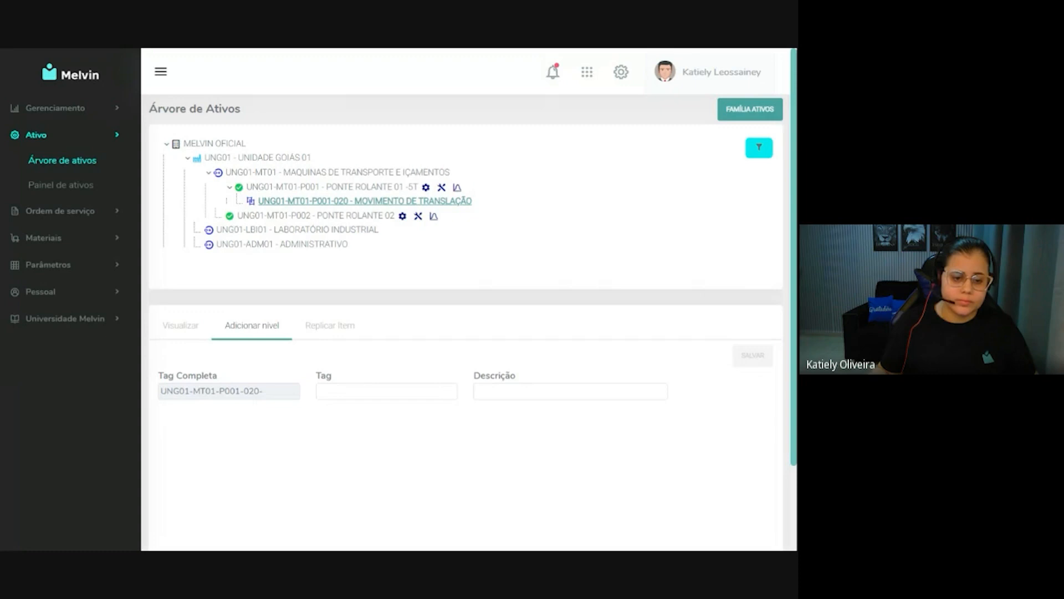
{"action": "type", "text": "010"}
{"action": "key", "text": "Tab"}
{"action": "type", "text": "MOTOR DE ACIONAMENTO"}
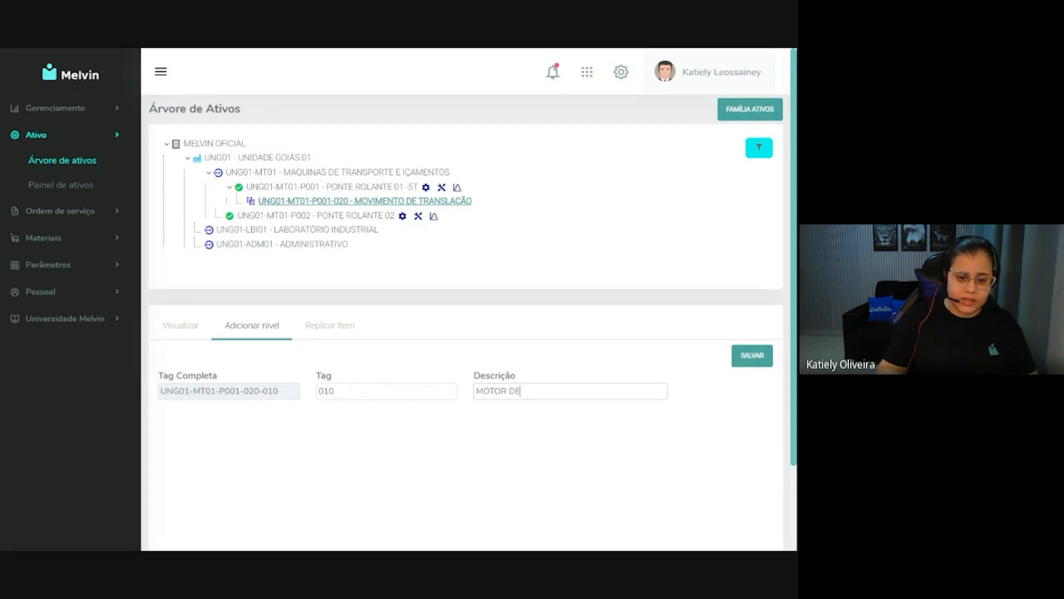
{"action": "left_click", "coordinate": [745, 359]}
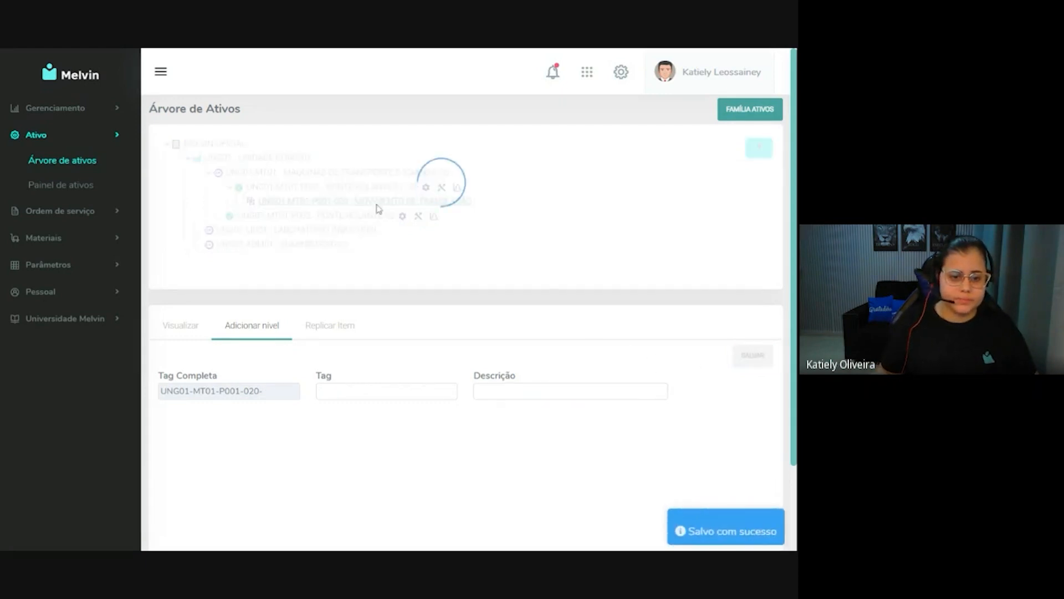